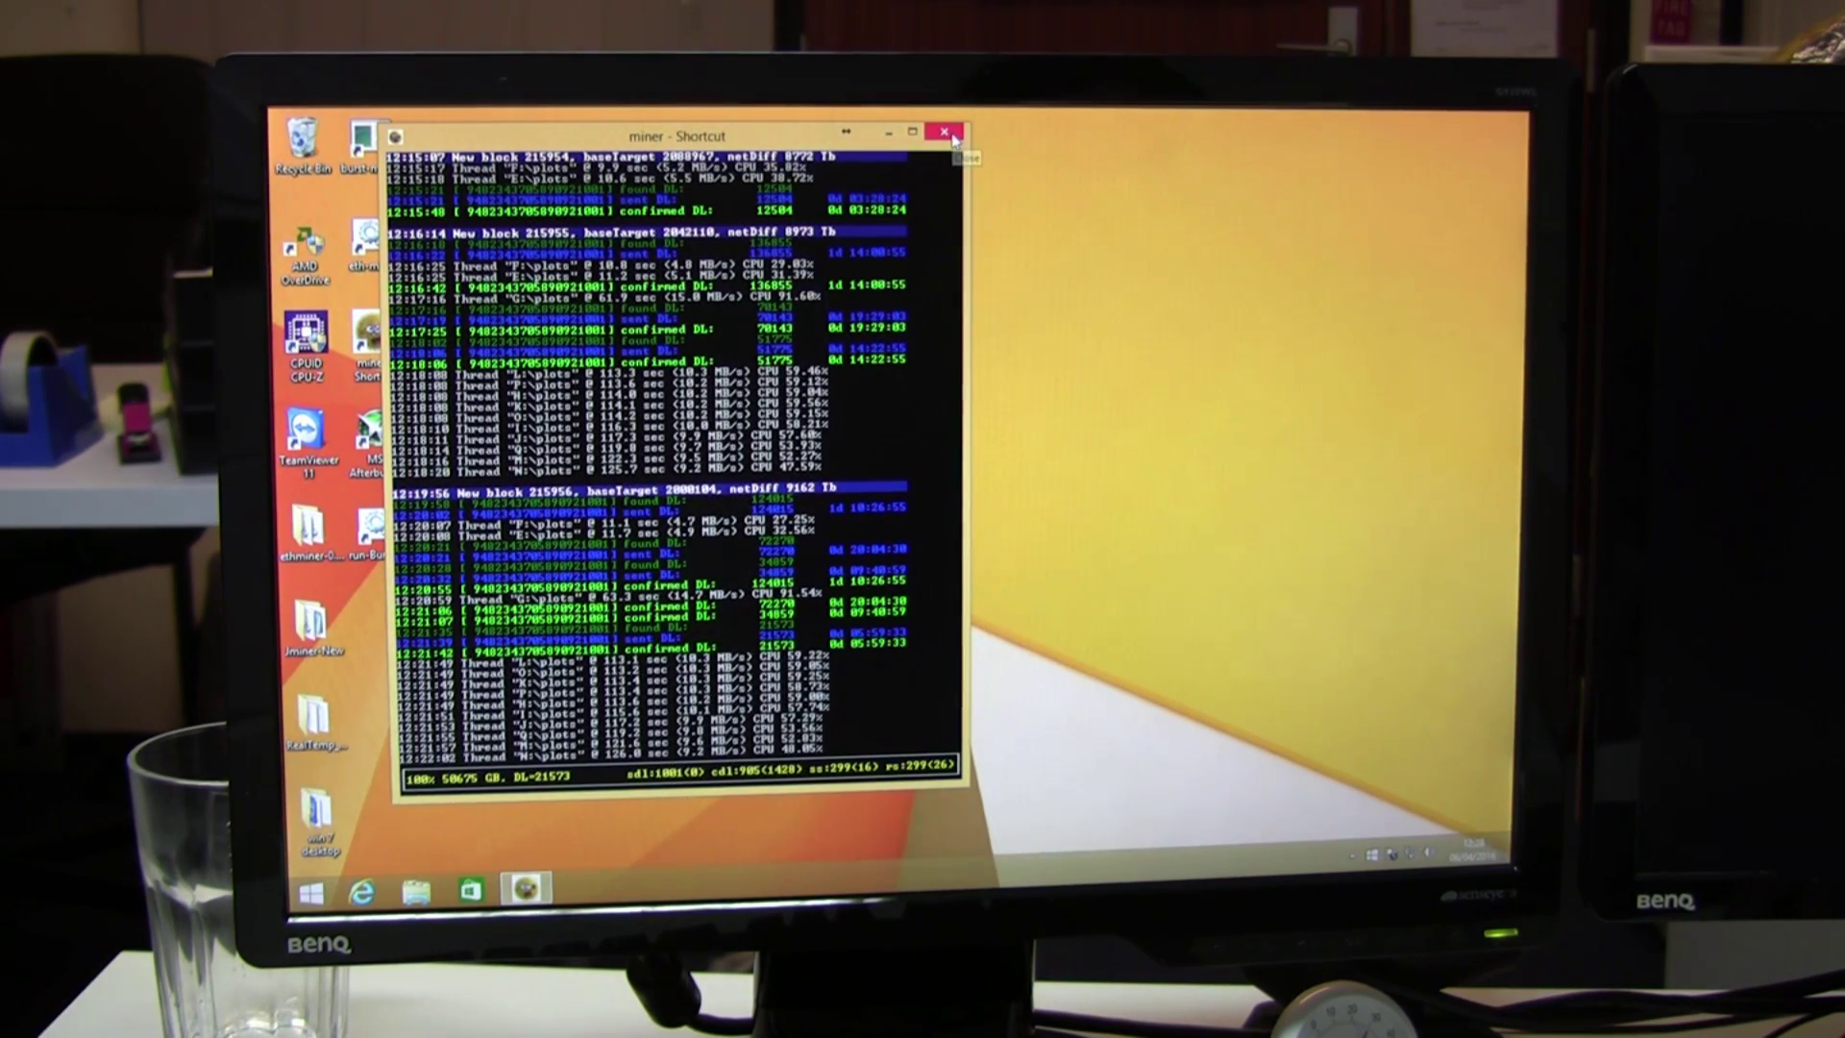
# Step: Replace the old miner console with a freshly launched run-Burst-Jminer console
pyautogui.click(952, 136)
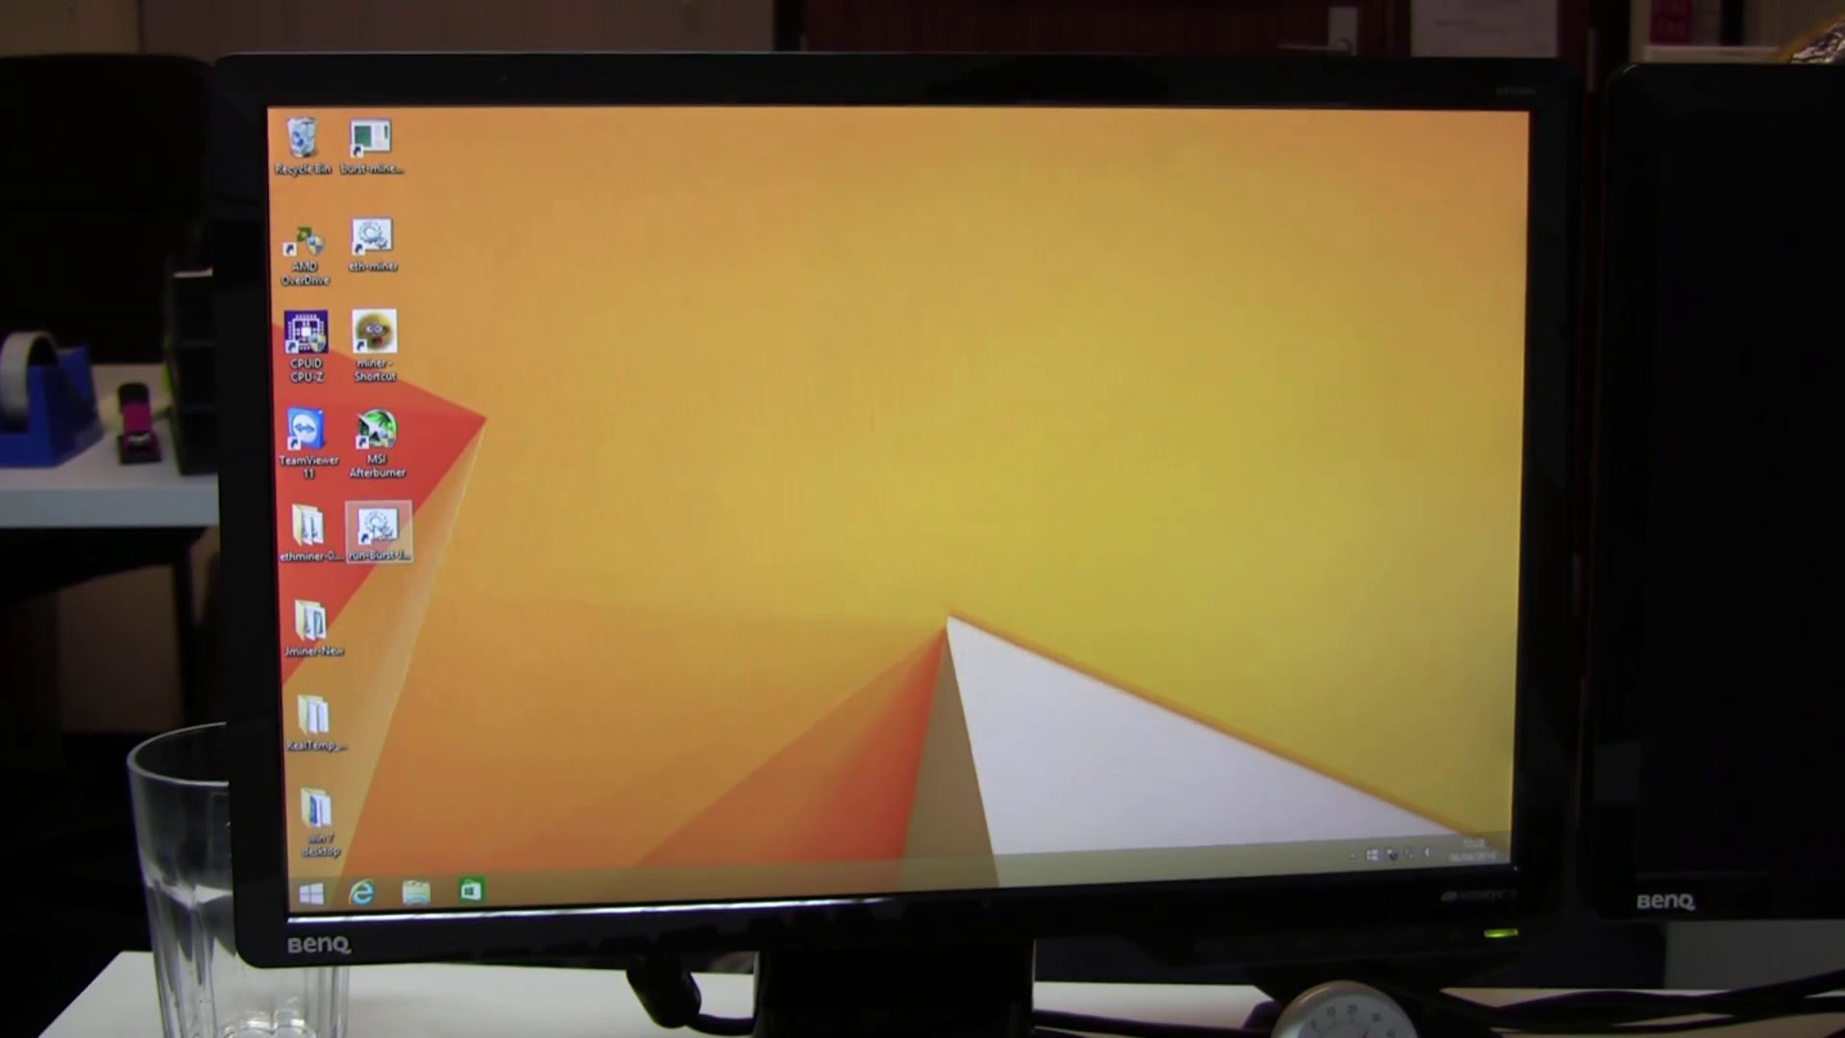
pyautogui.click(378, 528)
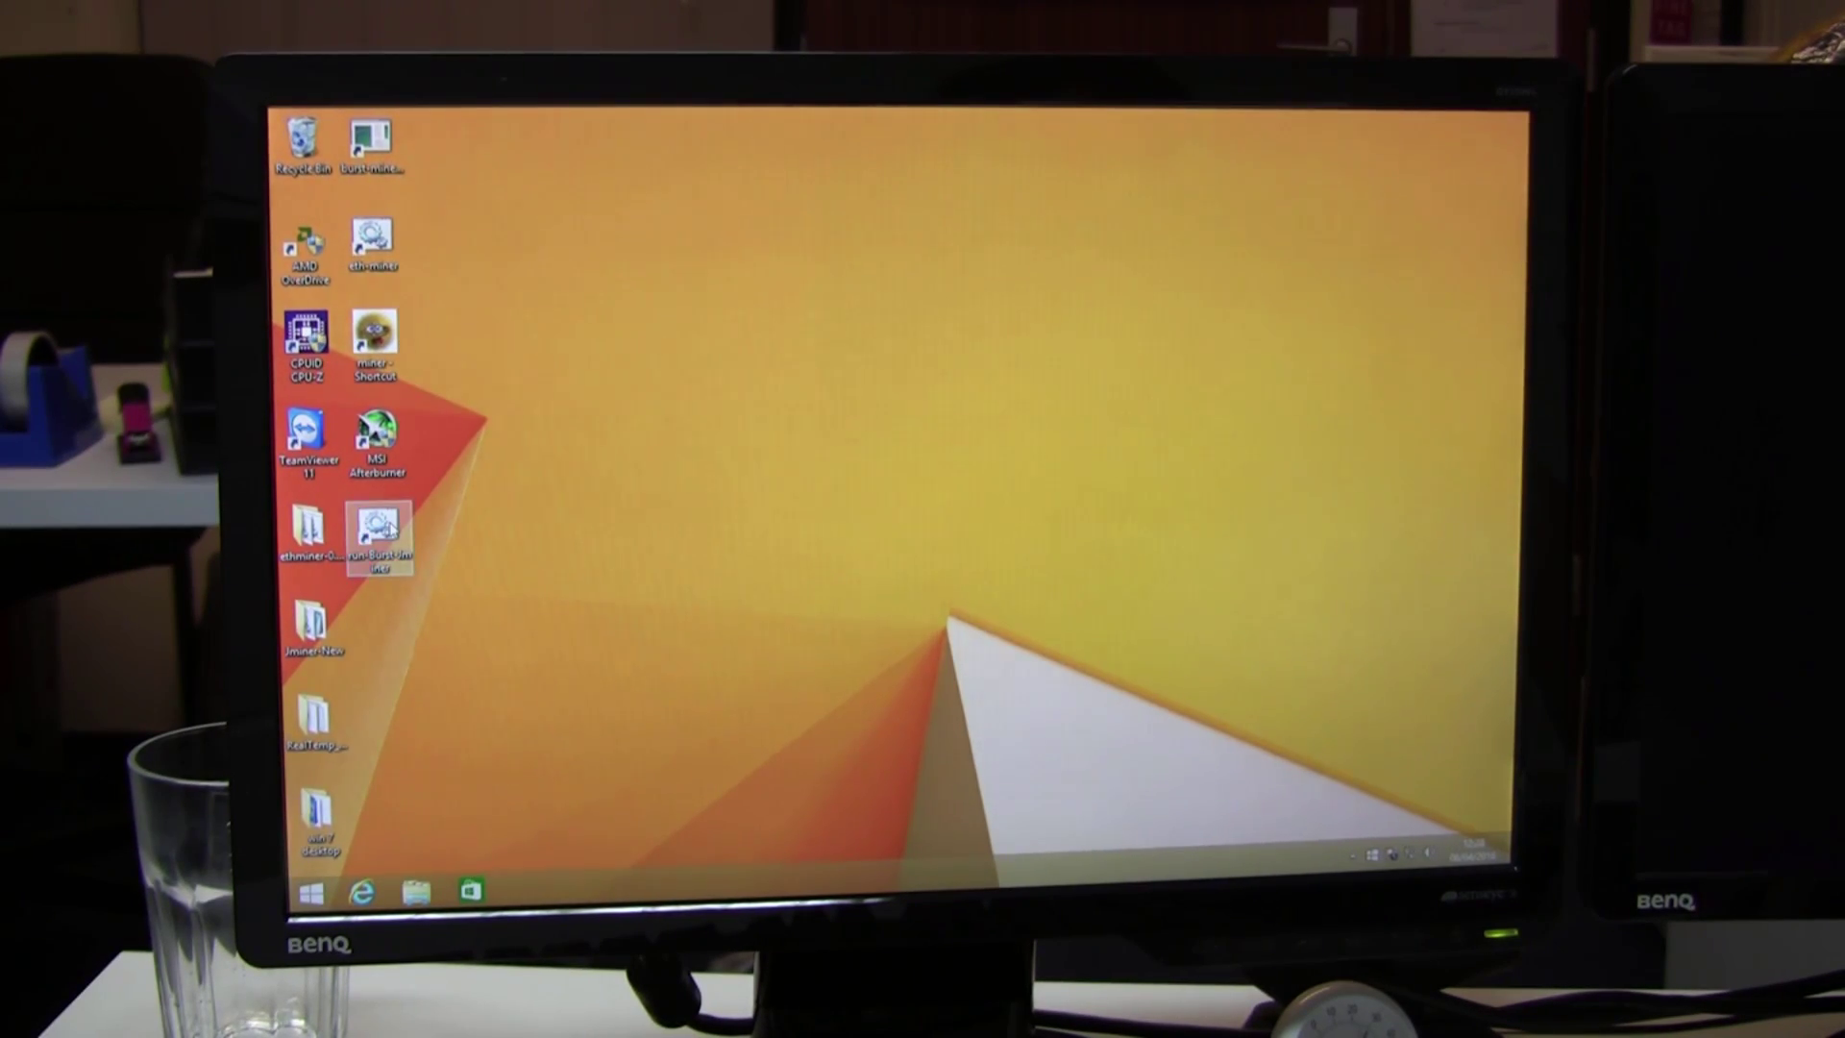
pyautogui.doubleClick(378, 529)
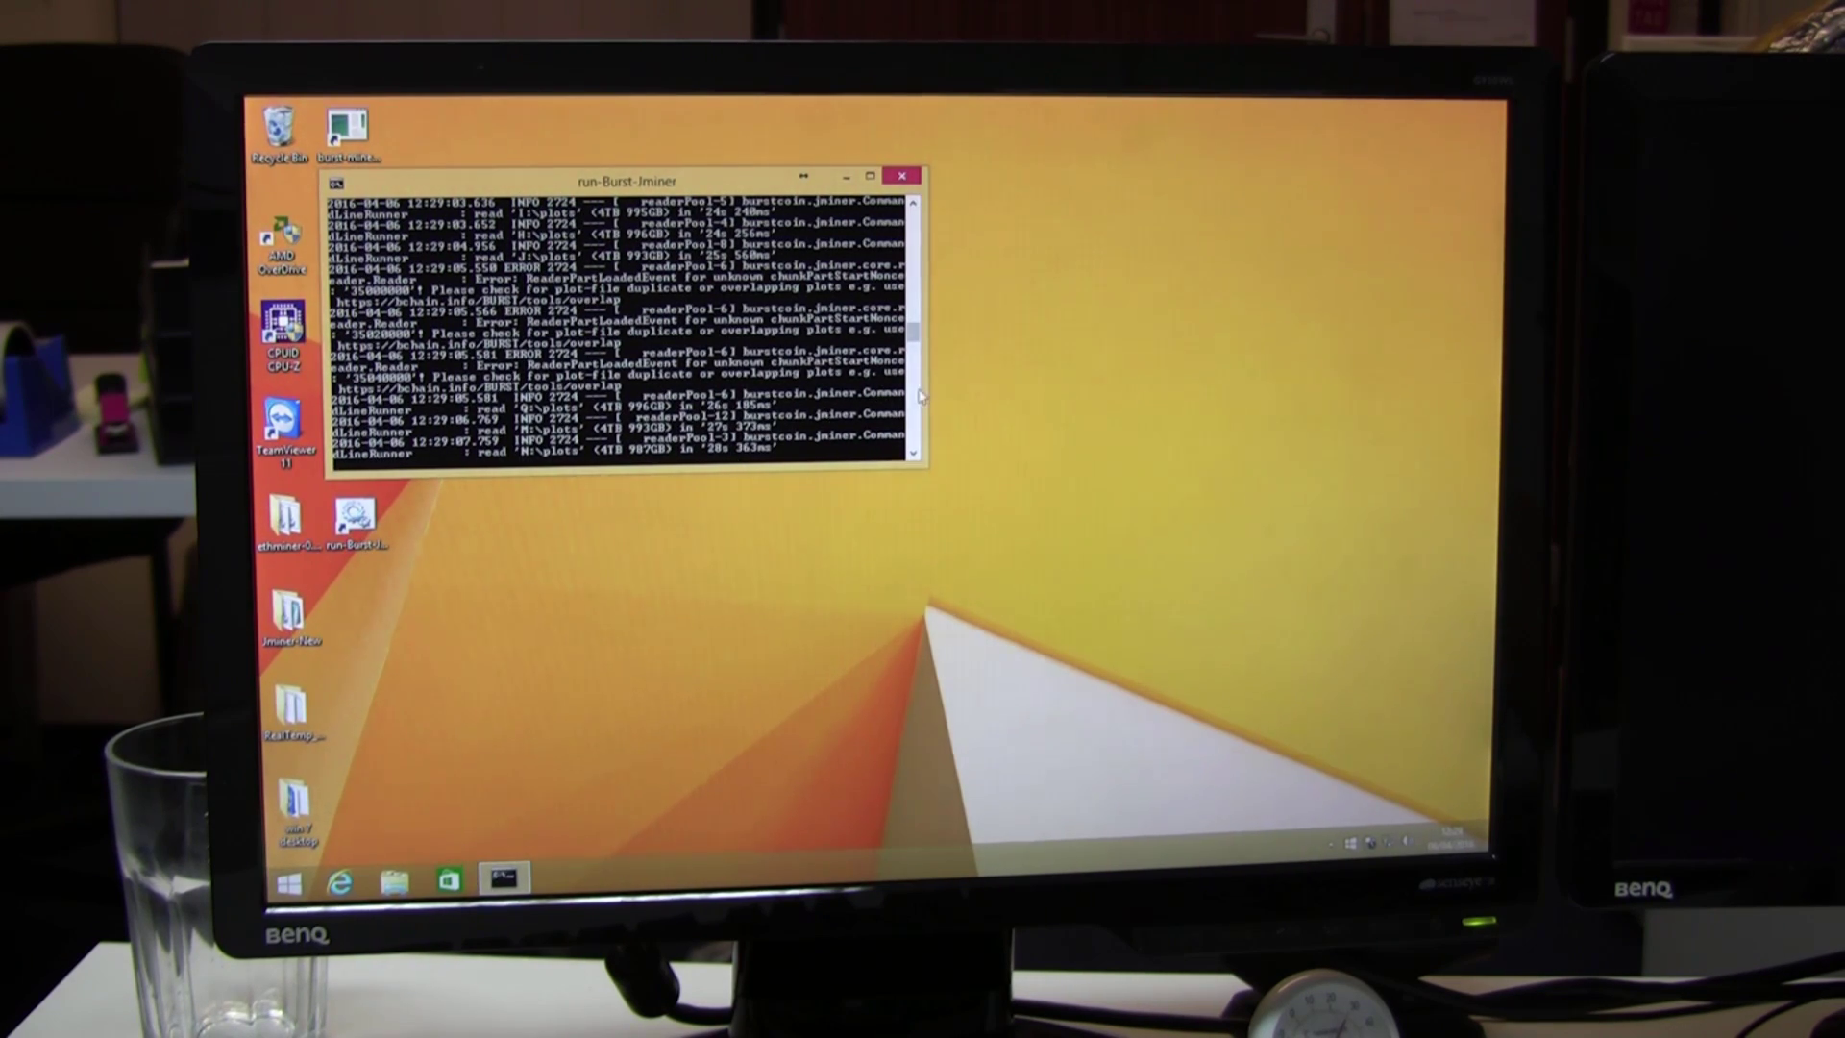
pyautogui.moveTo(917, 347); pyautogui.dragTo(917, 309)
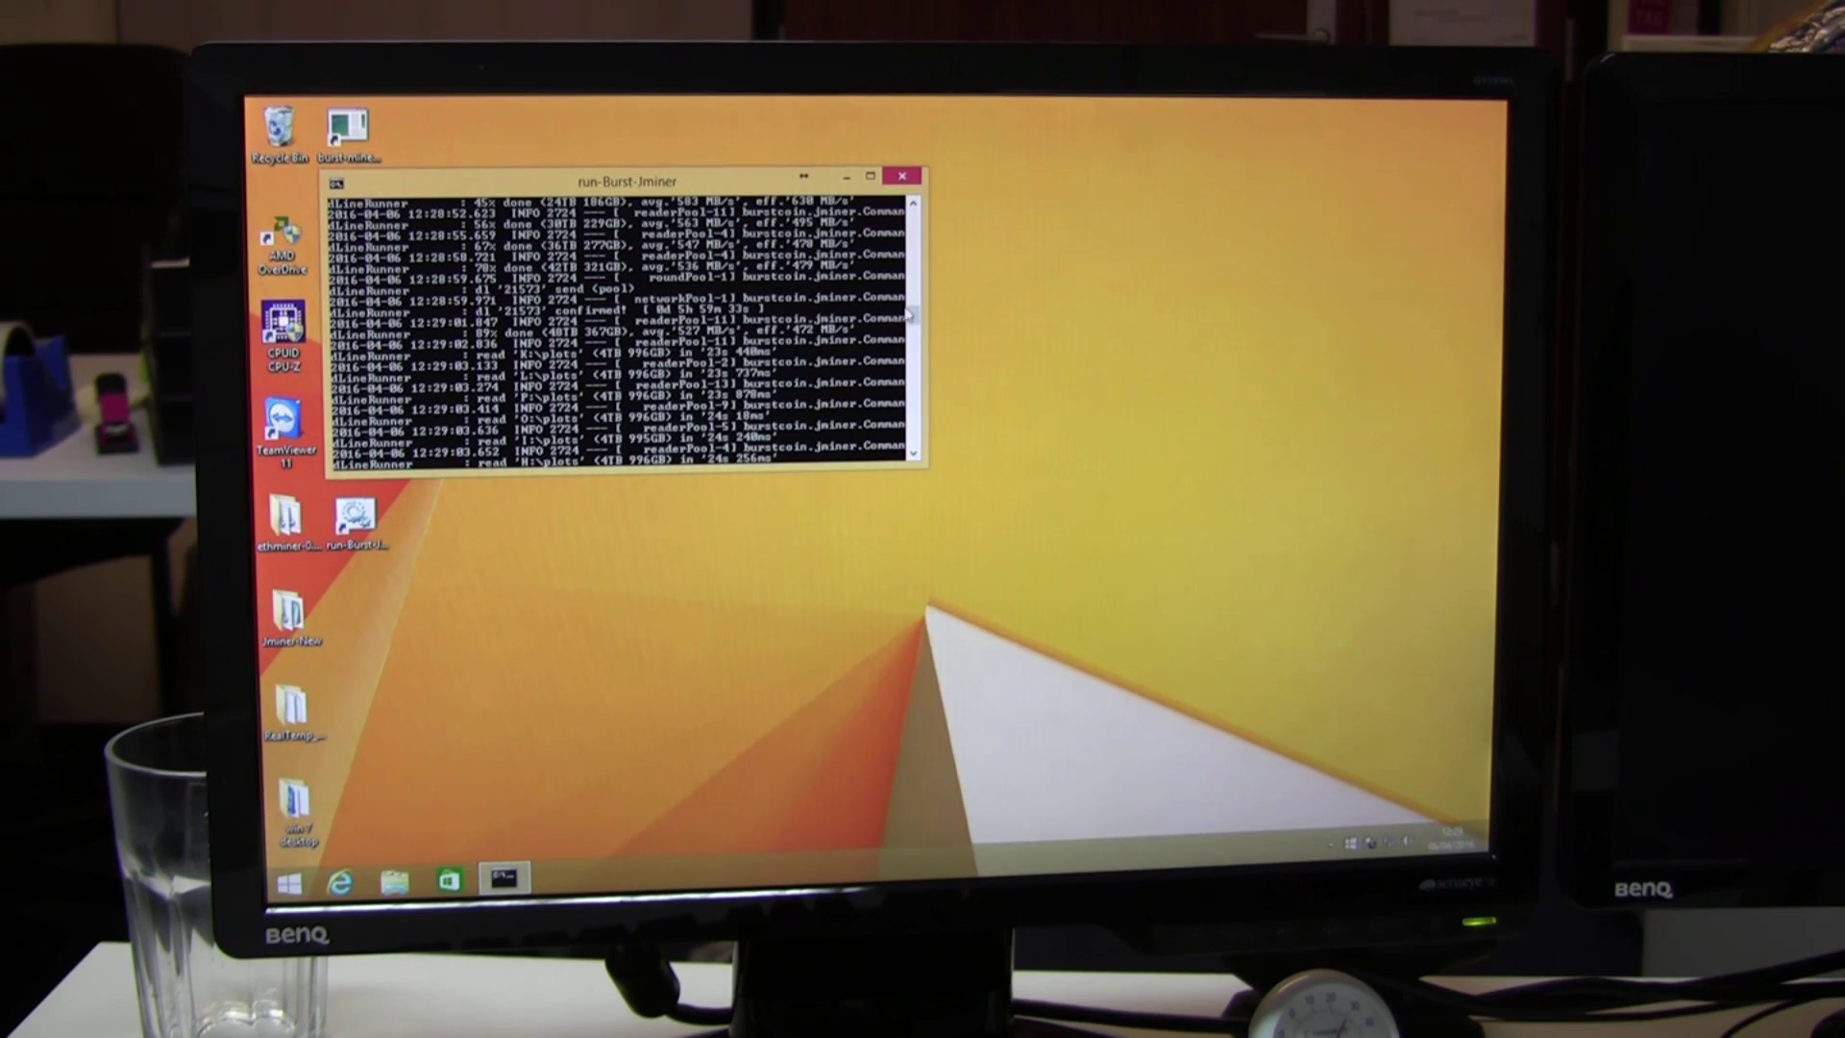
pyautogui.moveTo(913, 314); pyautogui.dragTo(913, 328)
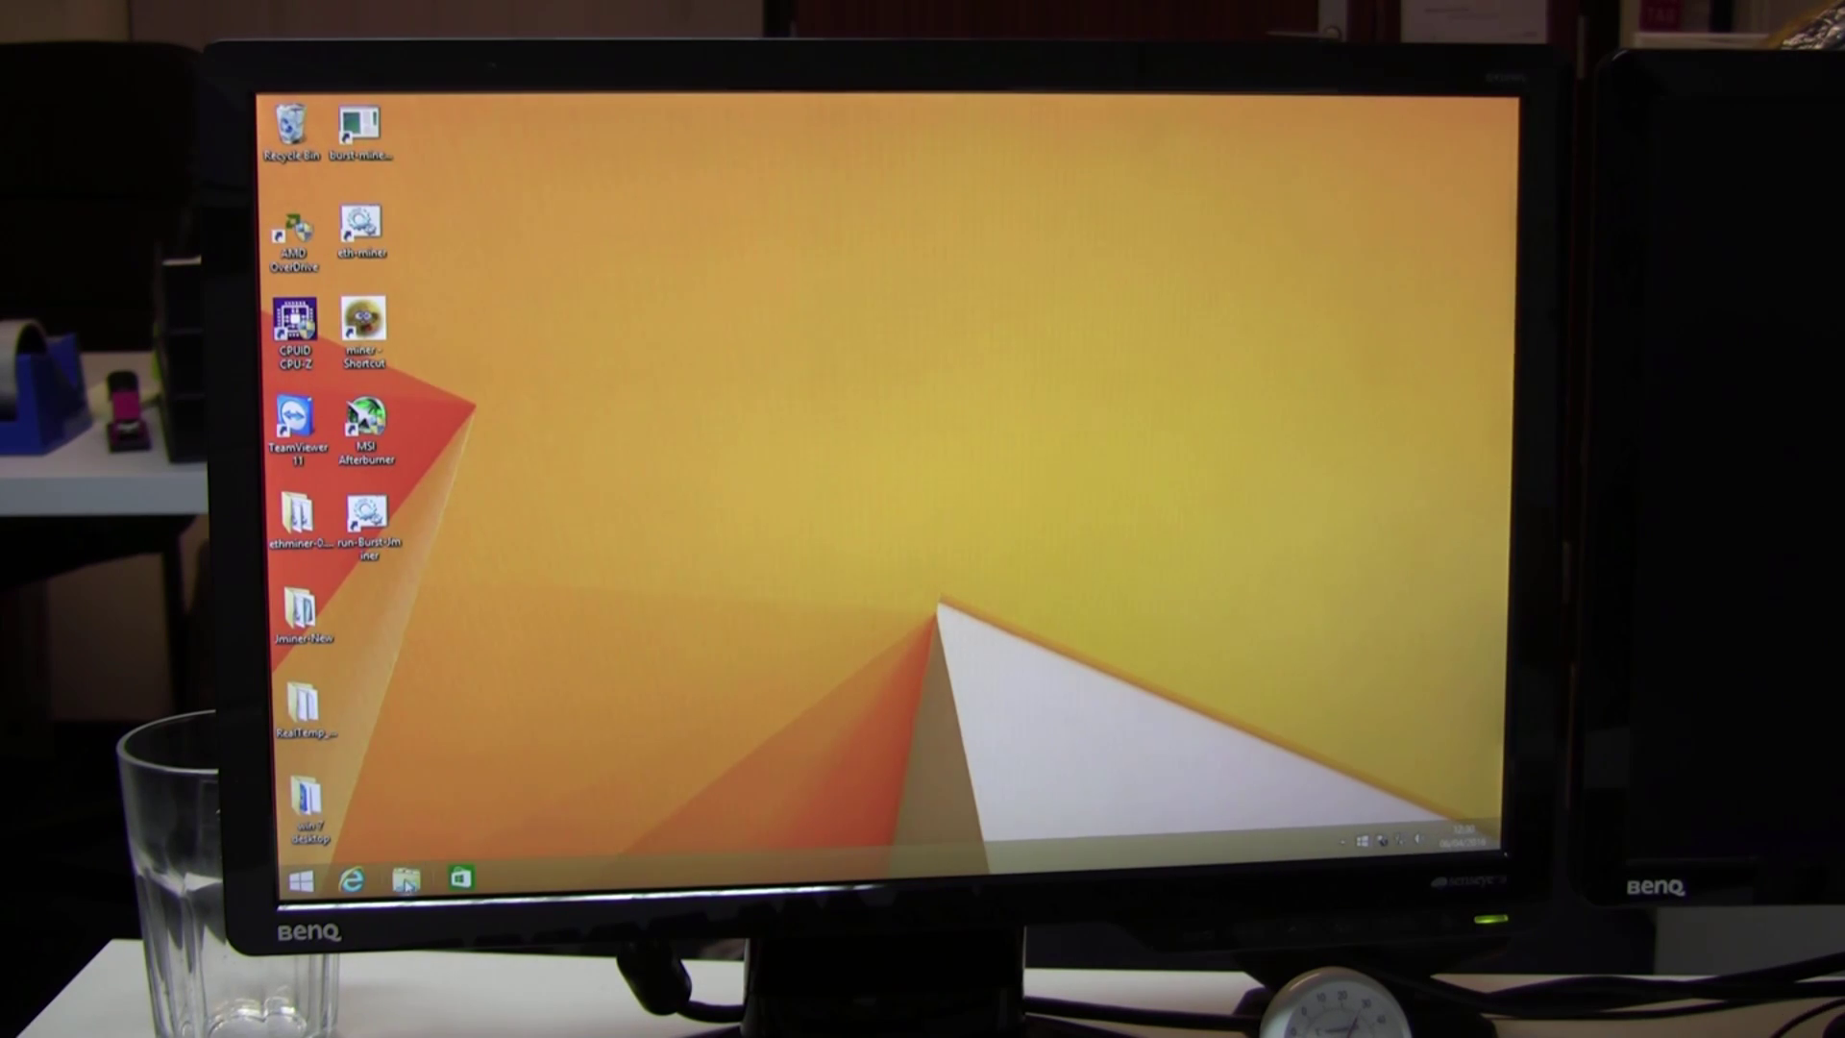
# Step: Show This PC in File Explorer, enlarged to list all 15 plot drives
pyautogui.click(408, 879)
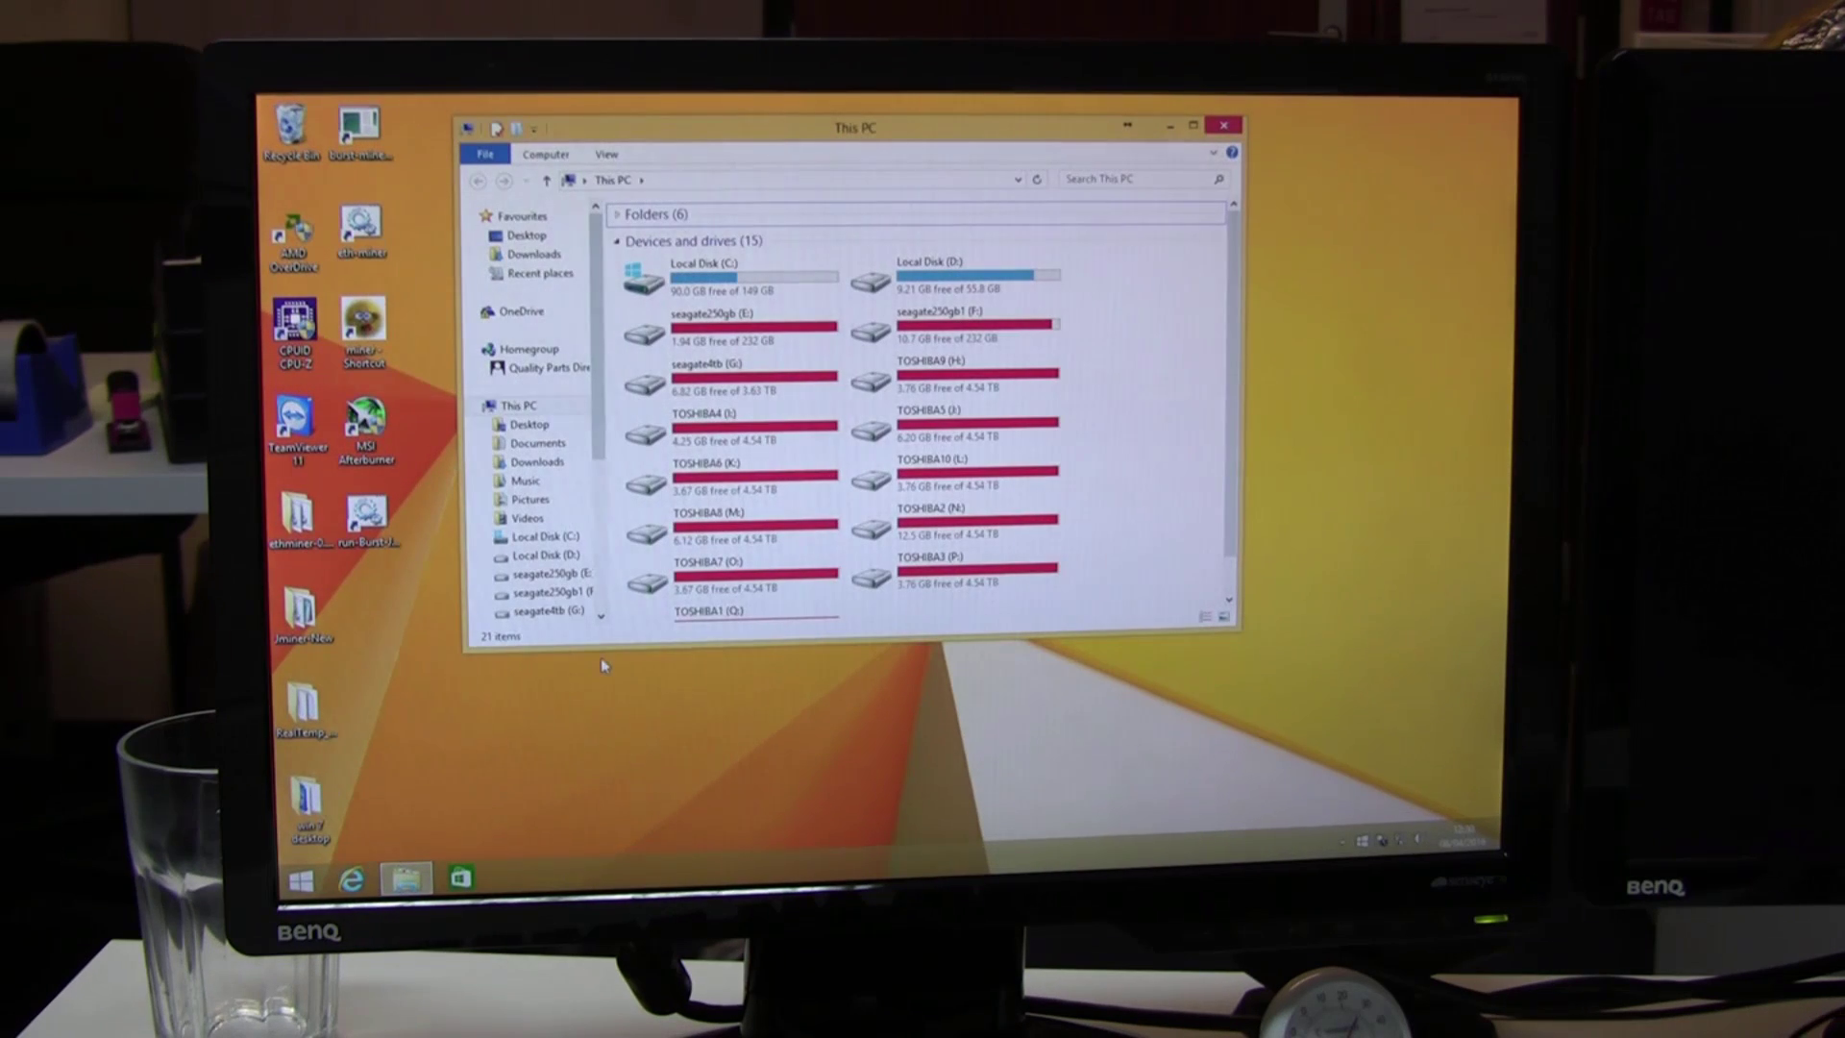
pyautogui.moveTo(814, 648); pyautogui.dragTo(812, 733)
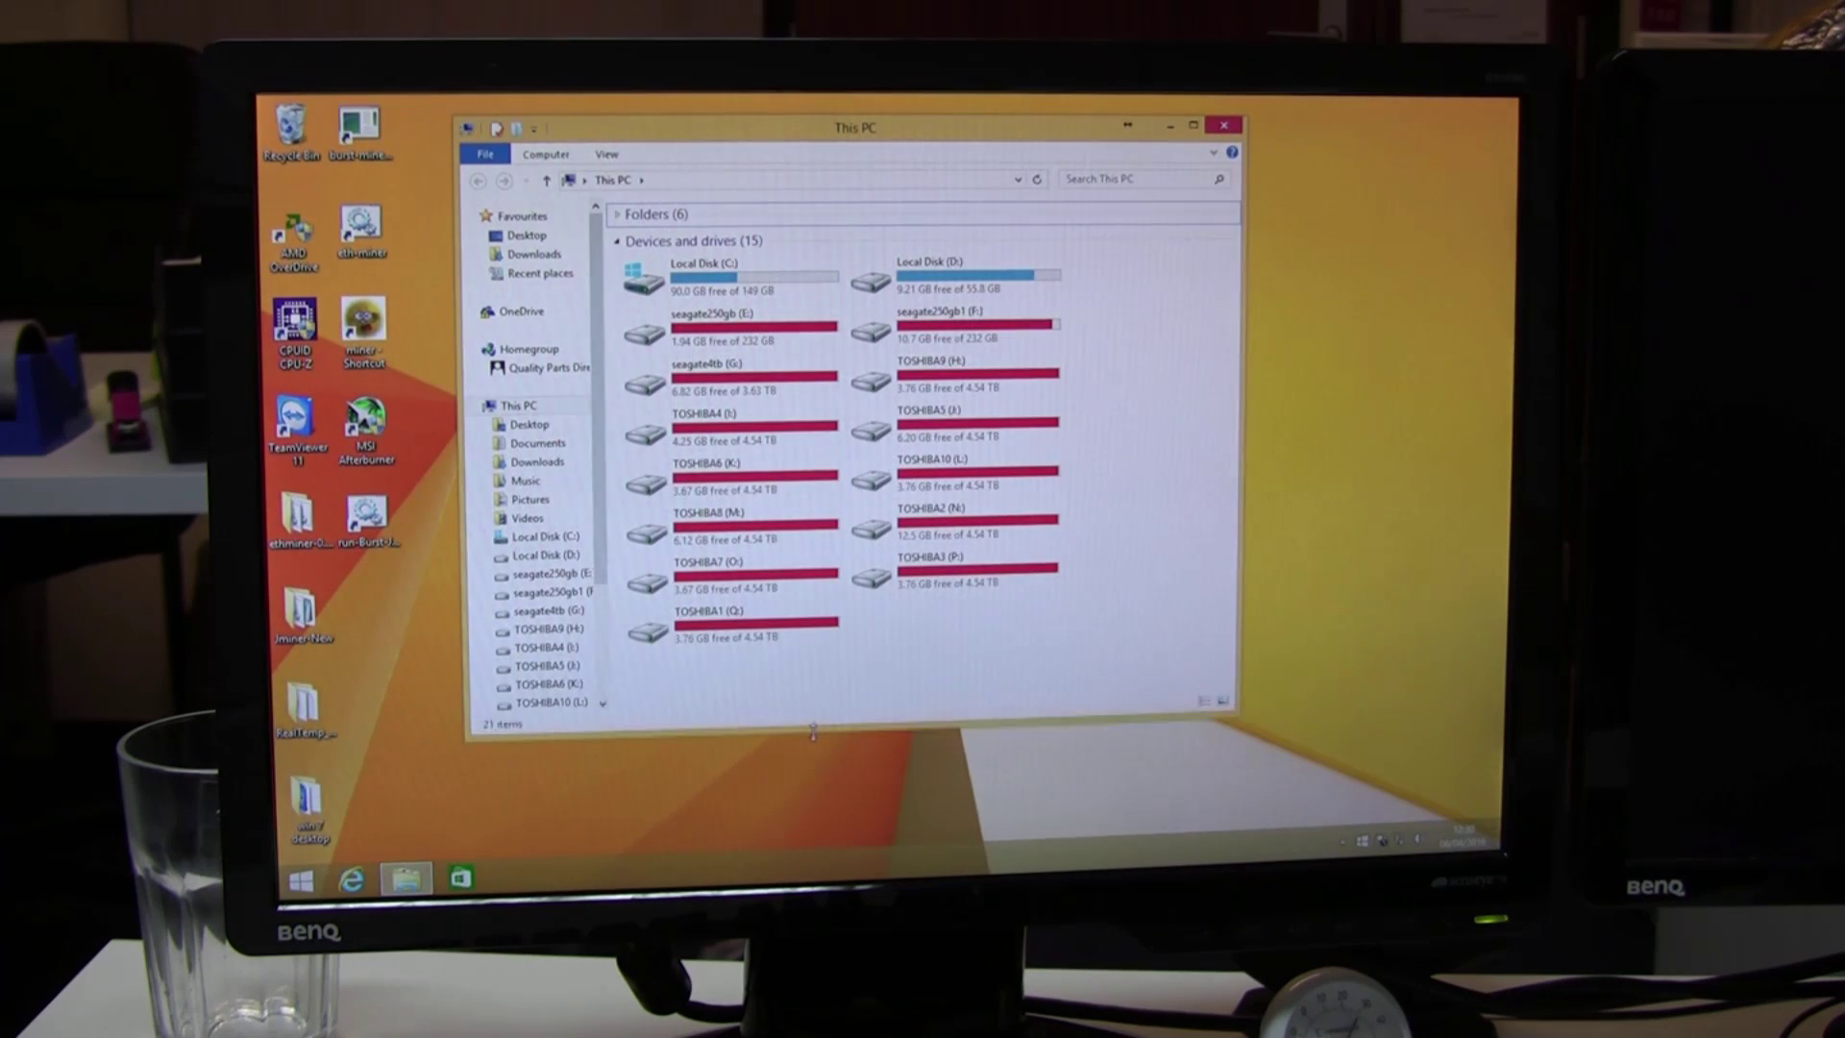